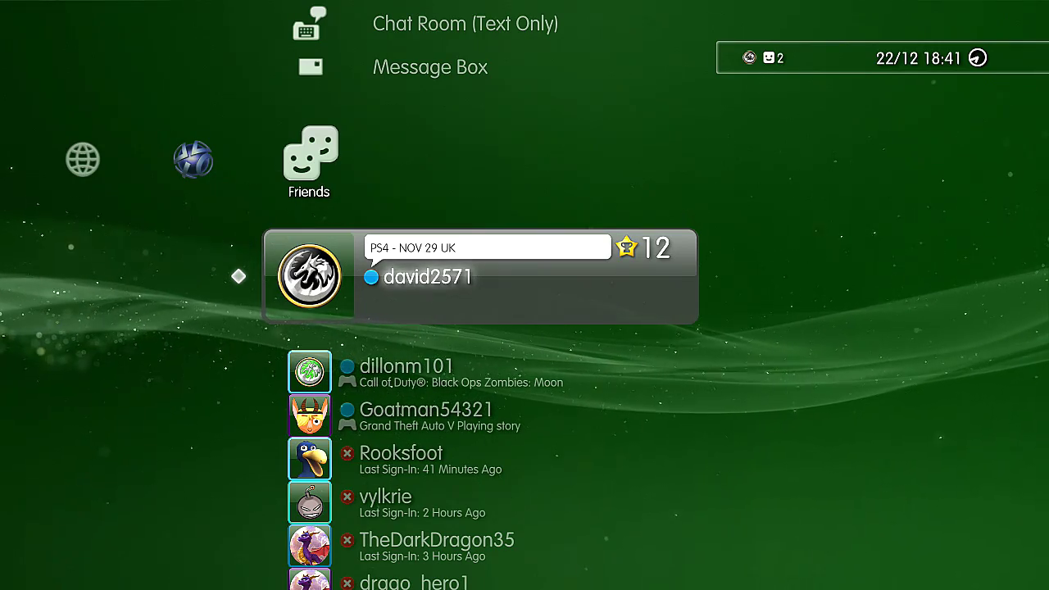
Go to the Settings category and open Display Settings
key(Left)
key(Left)
key(Left)
key(Left)
key(Left)
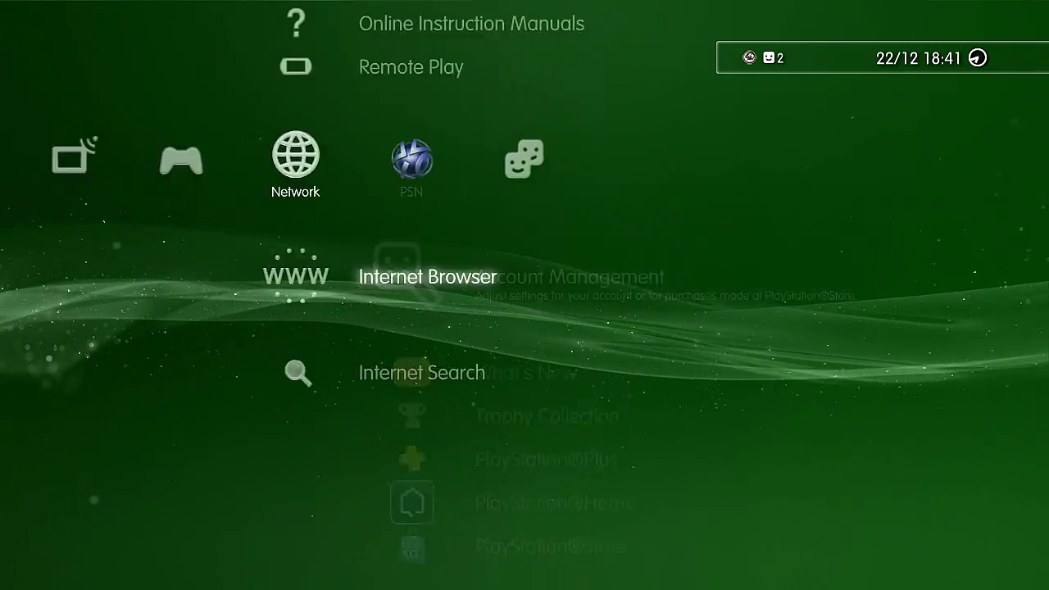
key(Left)
key(Left)
key(Left)
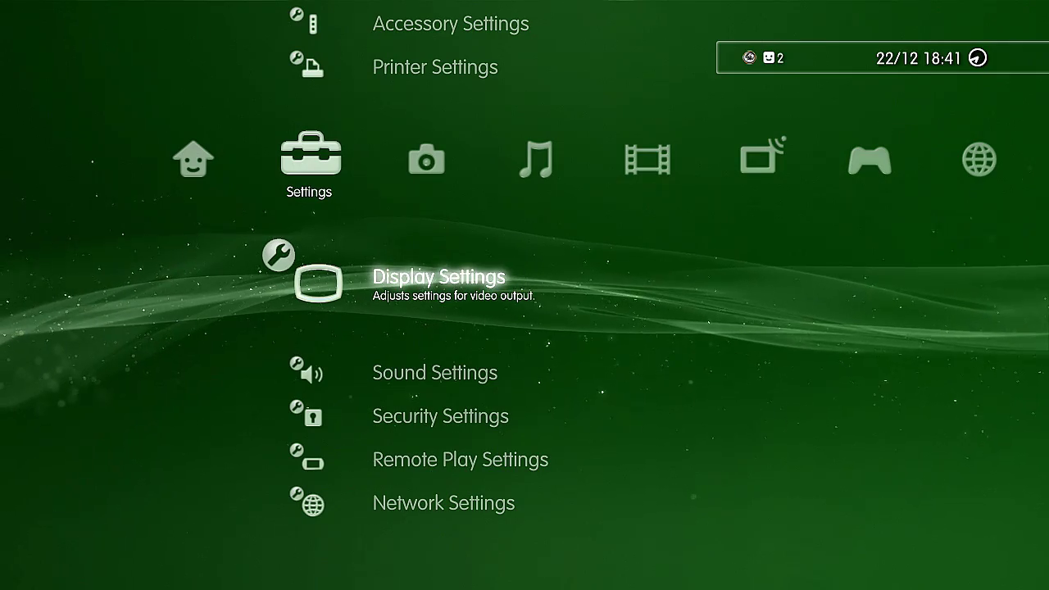
key(Up)
key(Up)
key(Up)
key(Up)
key(Down)
key(Down)
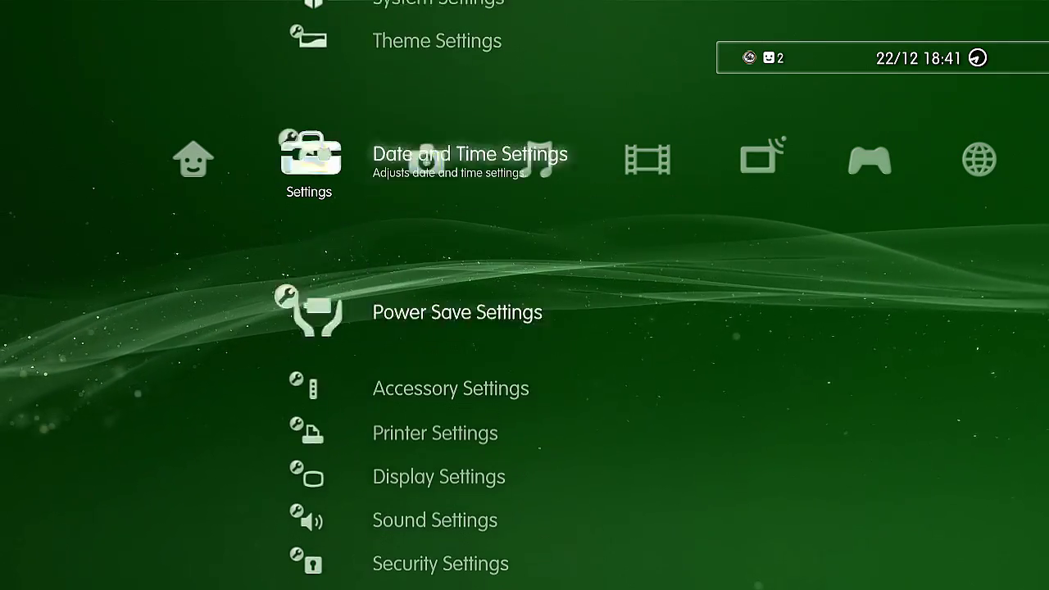
key(Down)
key(Down)
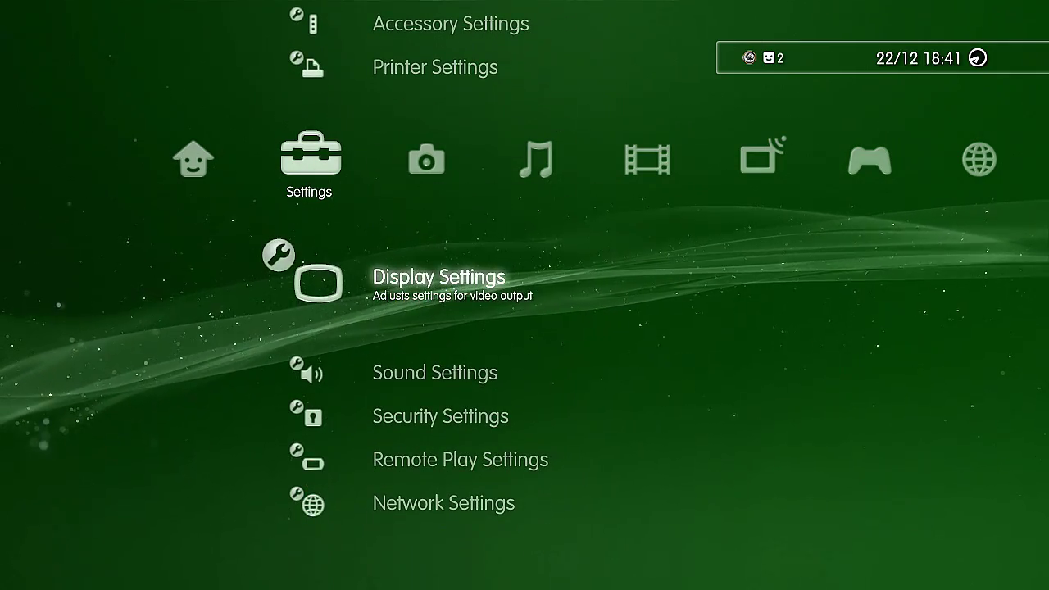
key(Return)
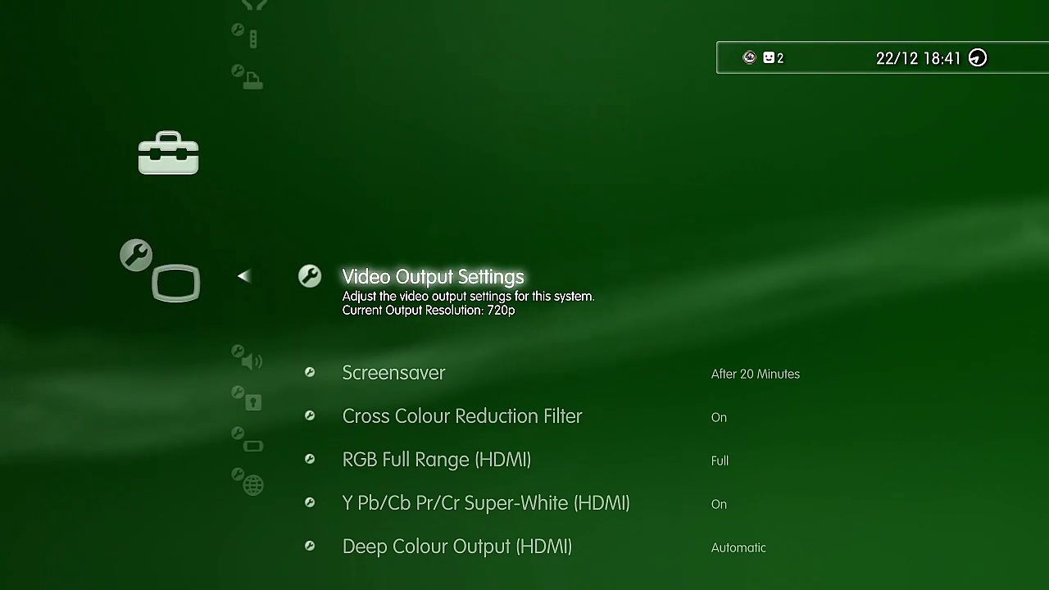
Start Video Output Settings and highlight HDMI as the TV connector type
key(Return)
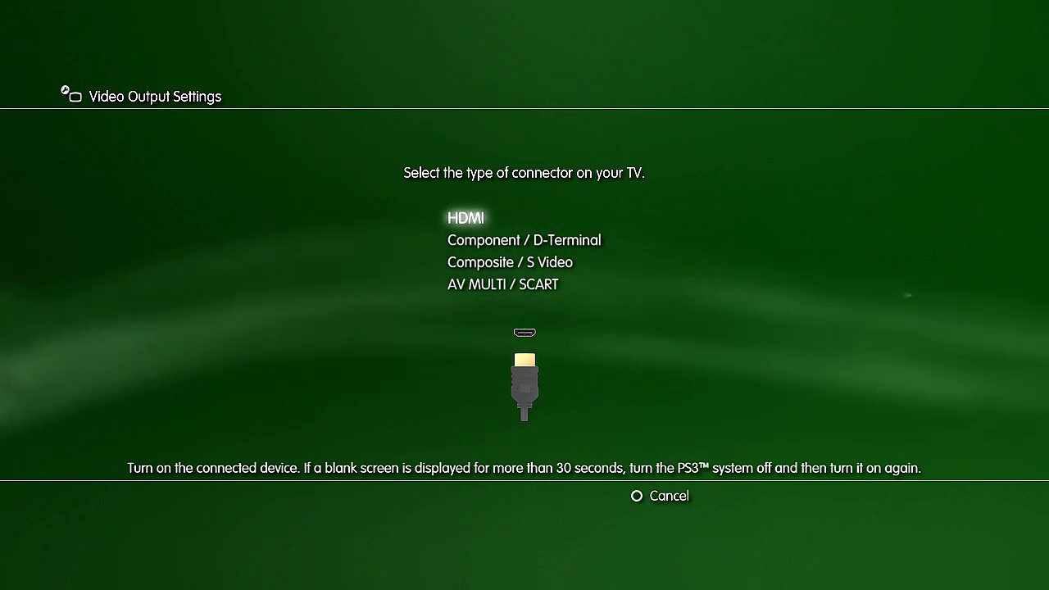
key(Down)
key(Down)
key(Down)
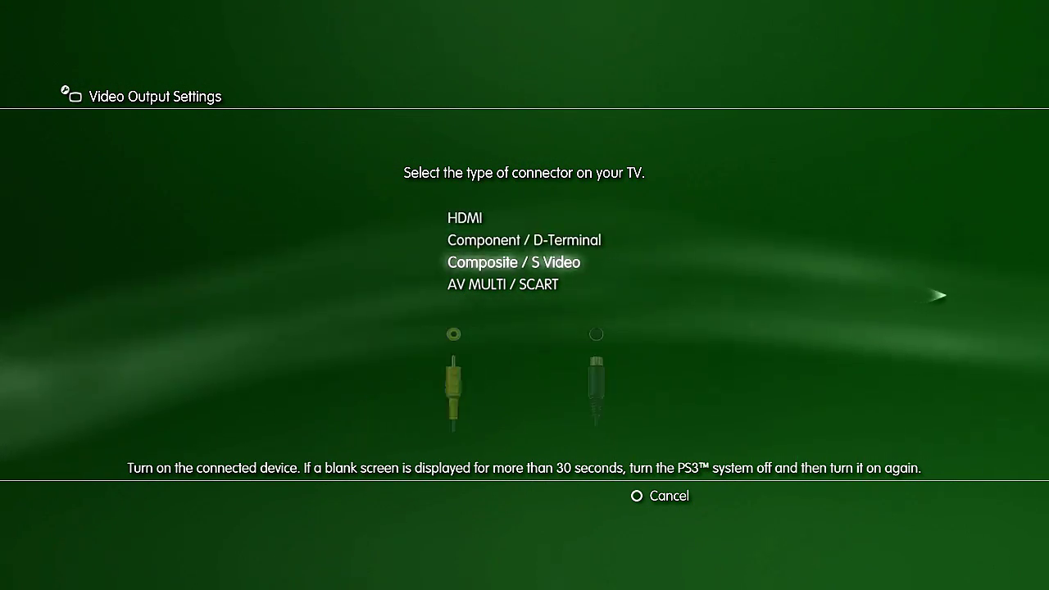
key(Up)
key(Up)
key(Up)
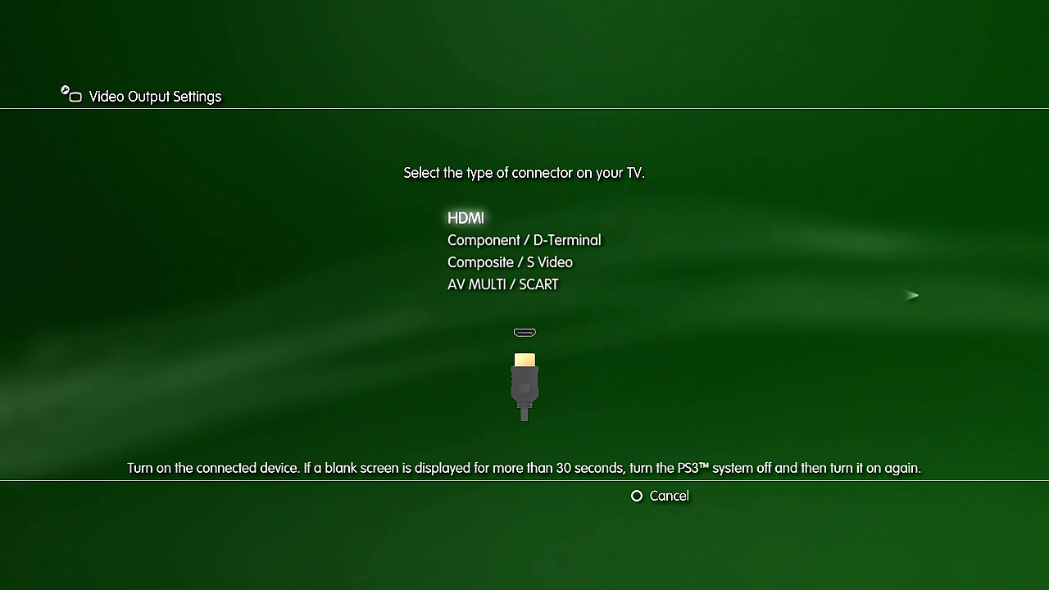
Confirm HDMI as the connector and choose Custom as the setting method
key(Return)
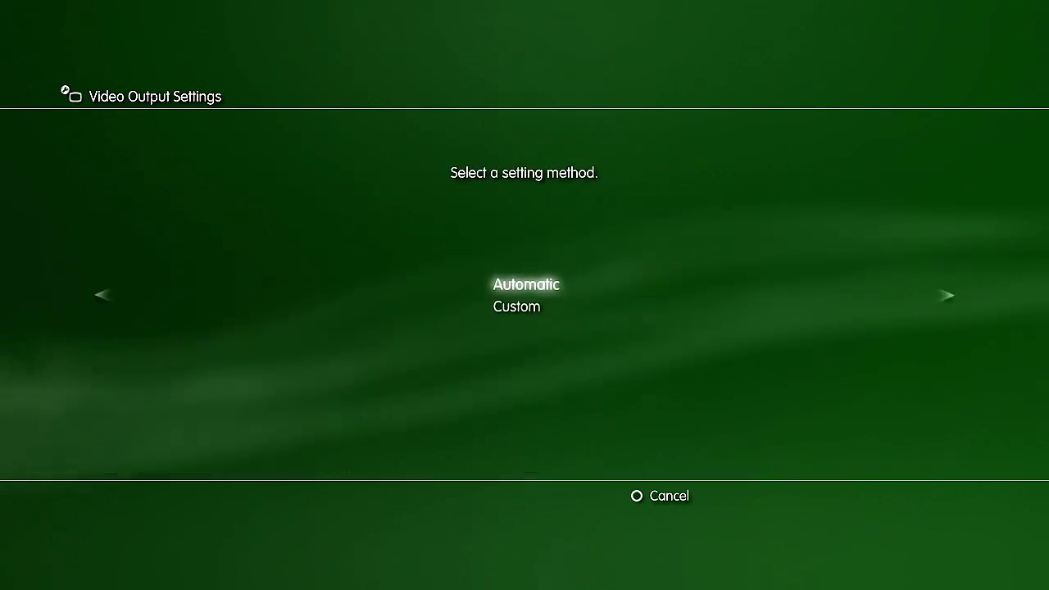
key(Down)
key(Up)
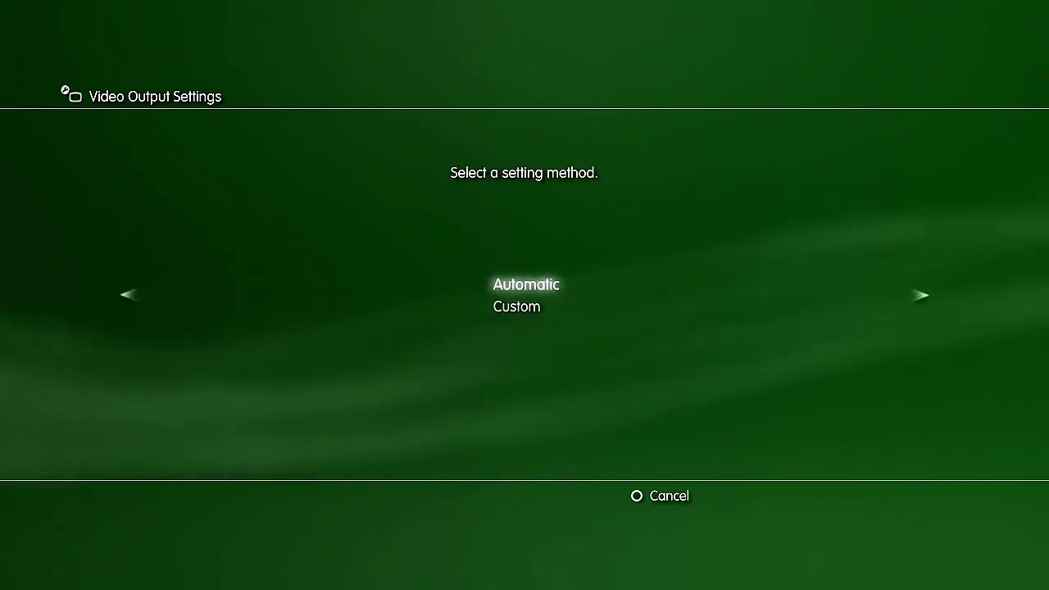
key(Down)
key(Up)
key(Down)
key(Up)
key(Down)
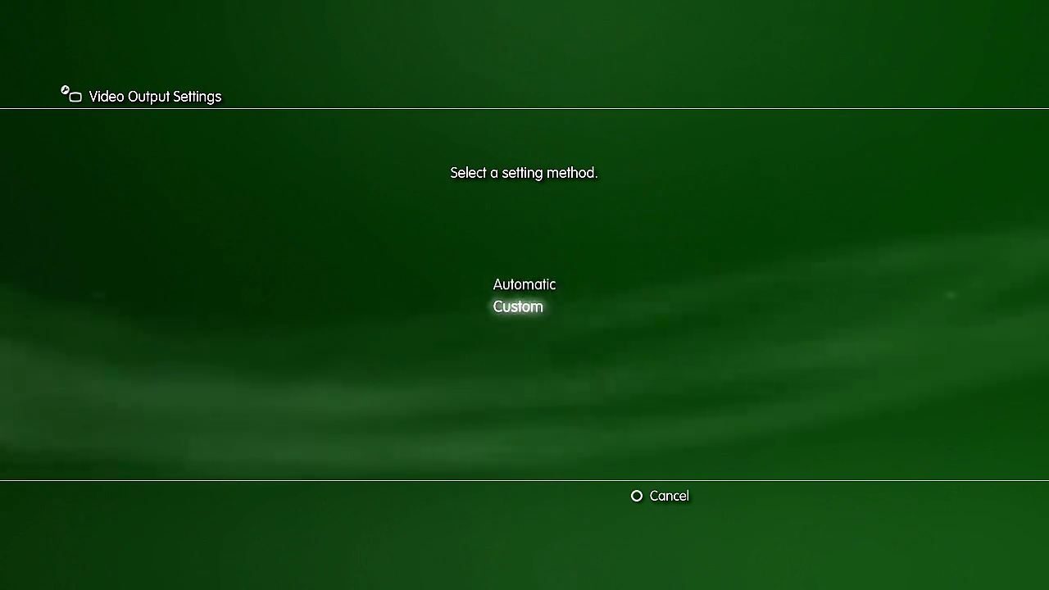
key(Up)
key(Down)
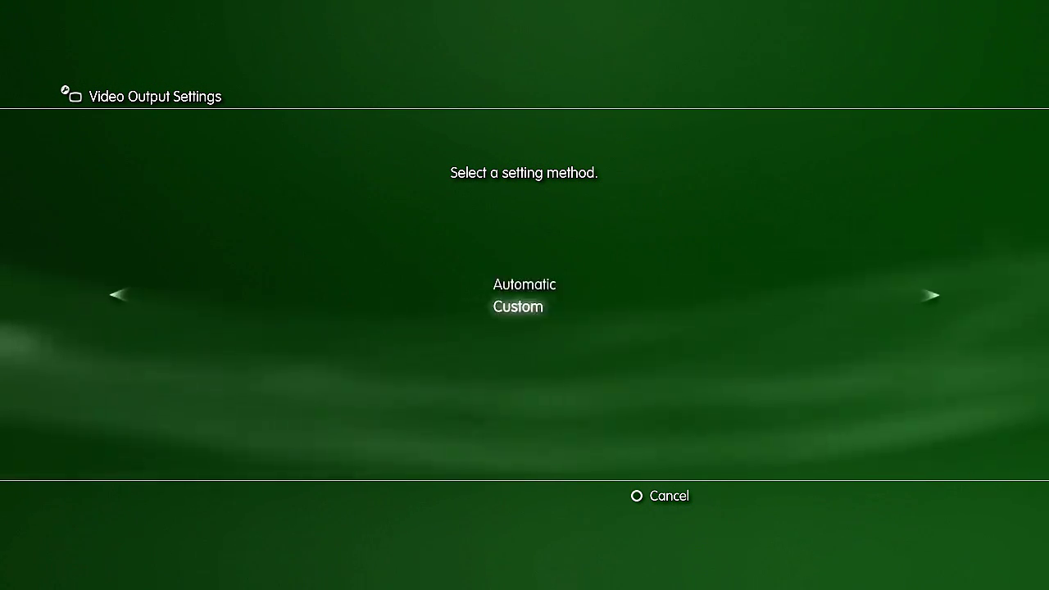
key(Up)
key(Down)
key(Return)
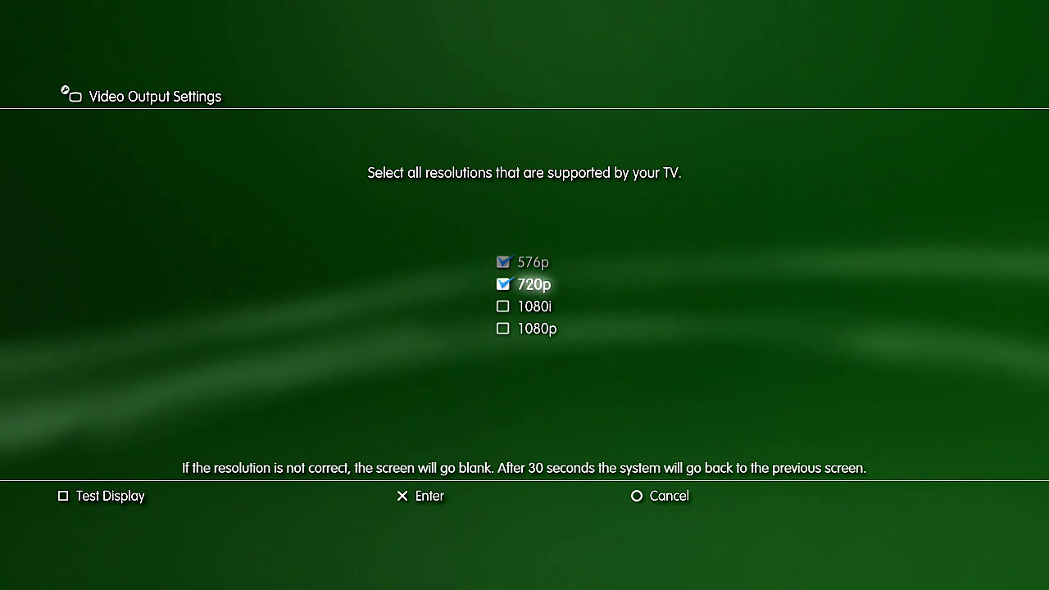
key(Up)
key(Up)
key(Down)
key(Down)
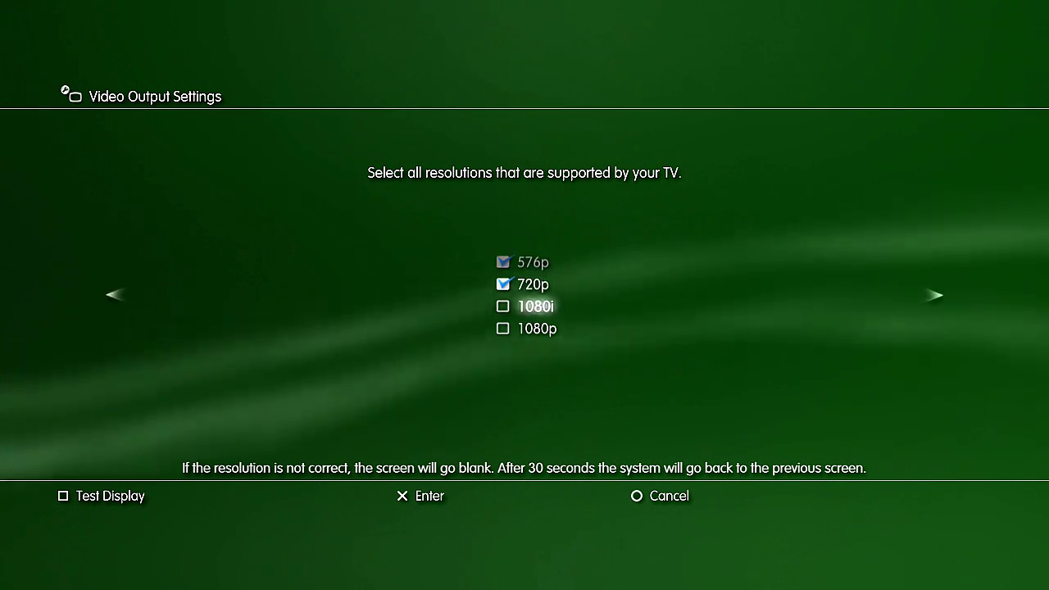
key(Down)
key(Up)
key(Down)
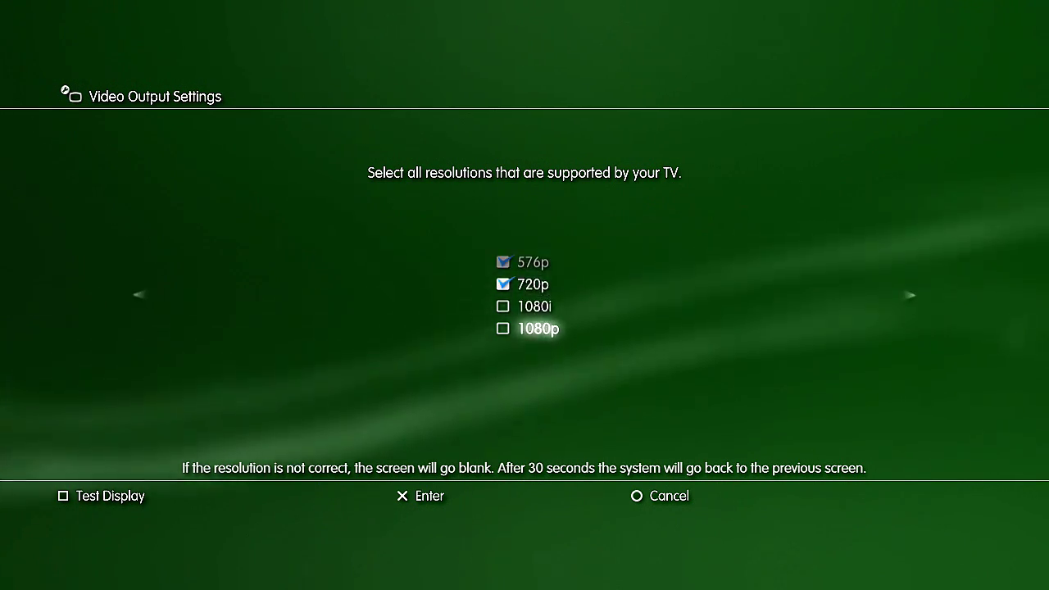
key(Up)
key(Up)
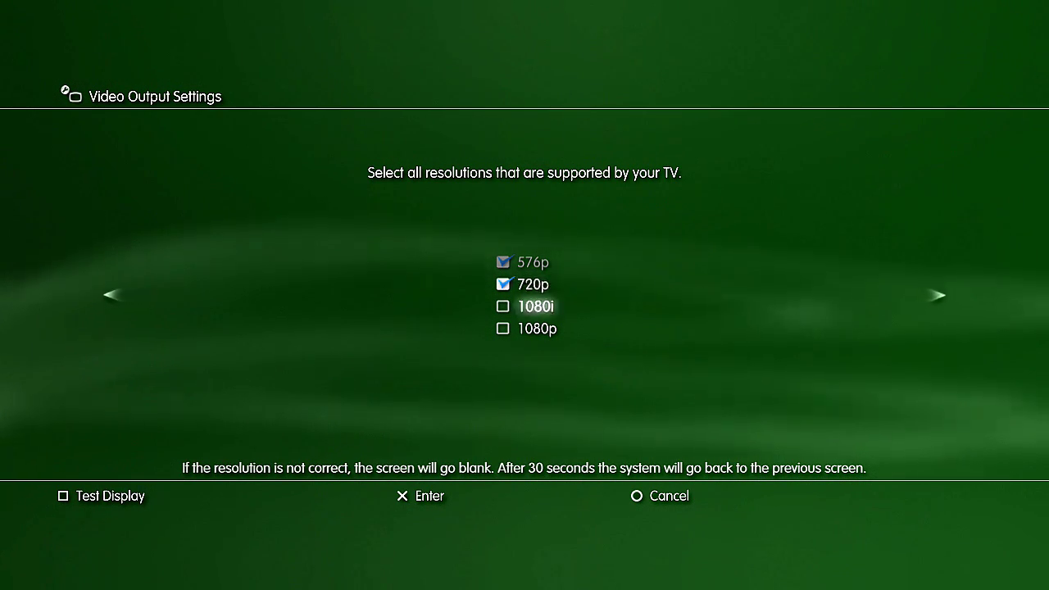
key(Up)
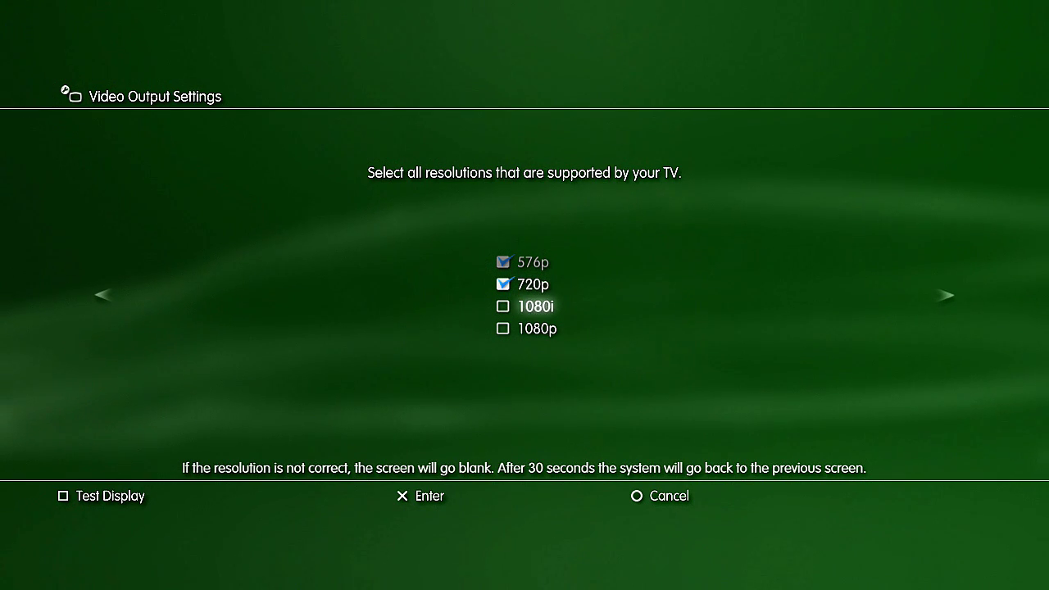
key(Down)
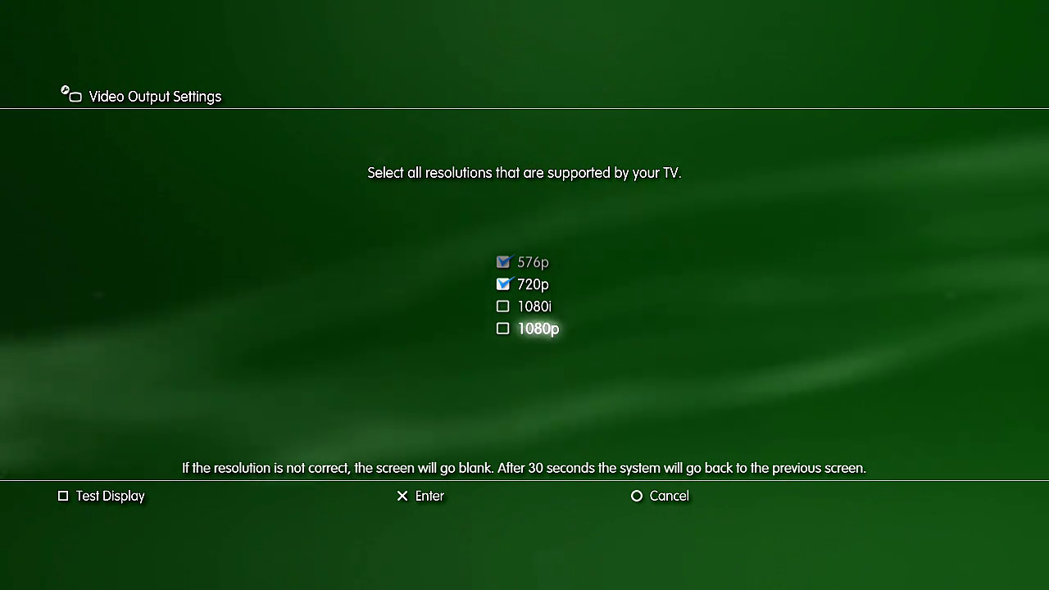
key(Up)
key(Up)
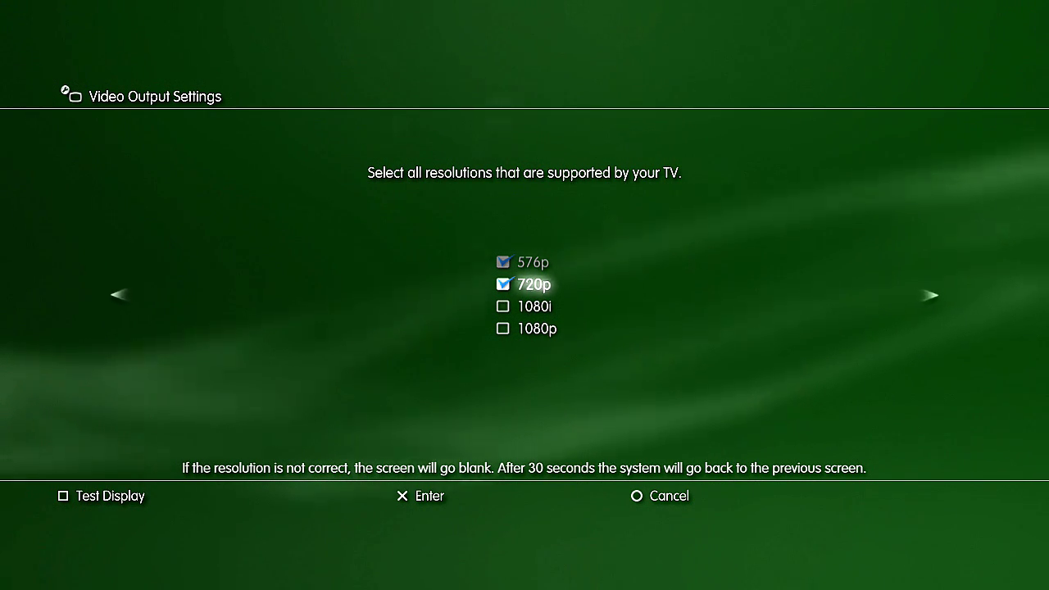
key(Down)
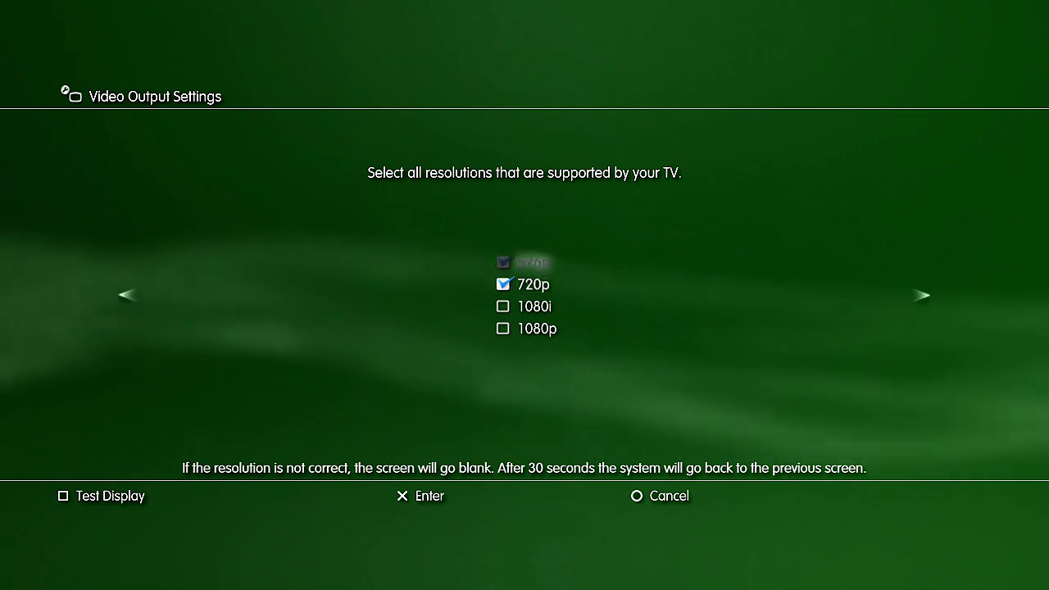
key(Up)
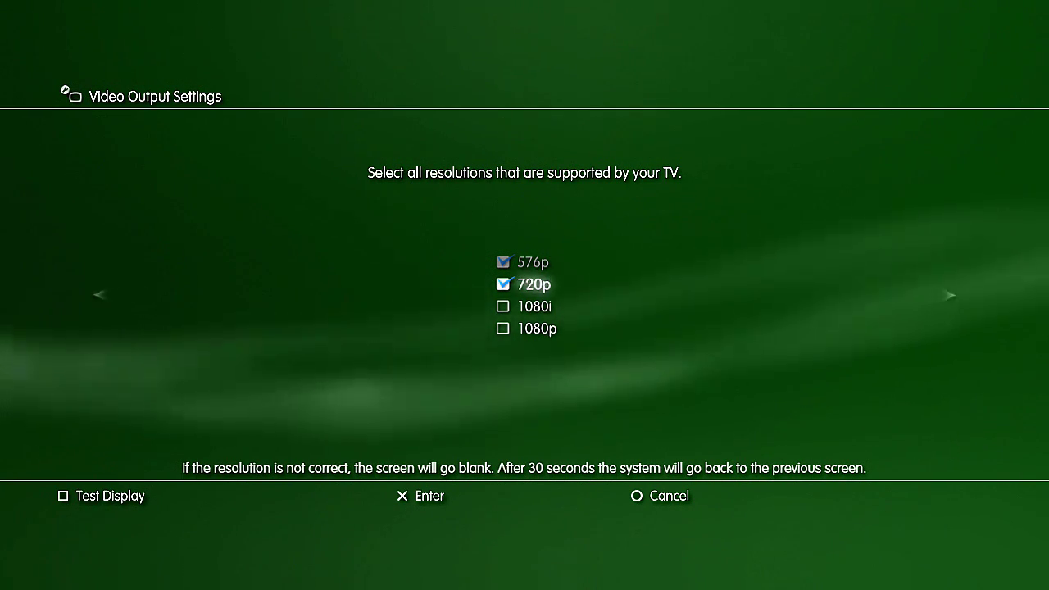
Accept the 576p and 720p resolutions, save the video output settings and finish
key(Return)
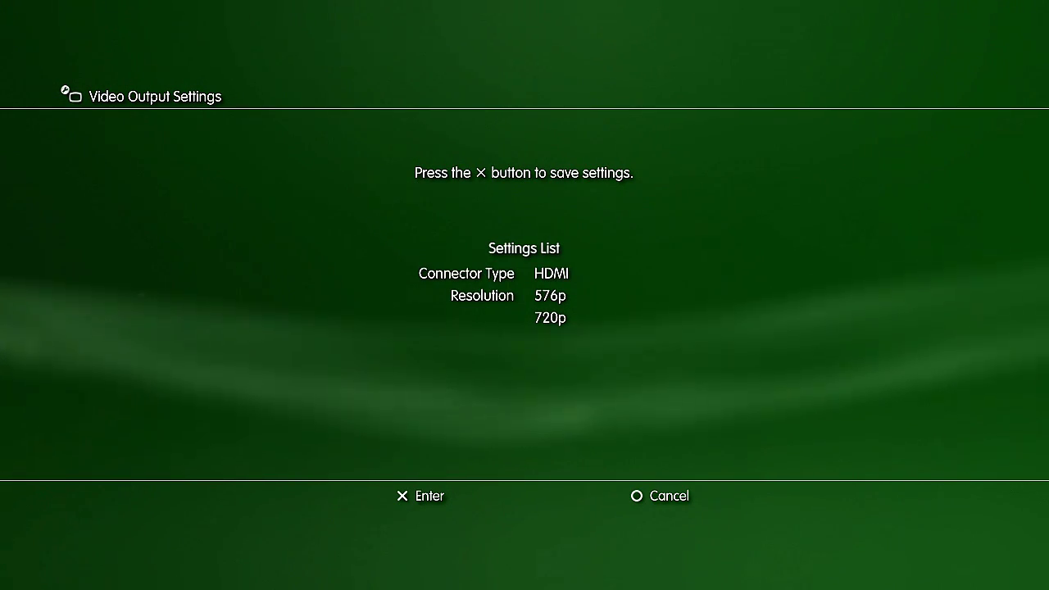
key(Return)
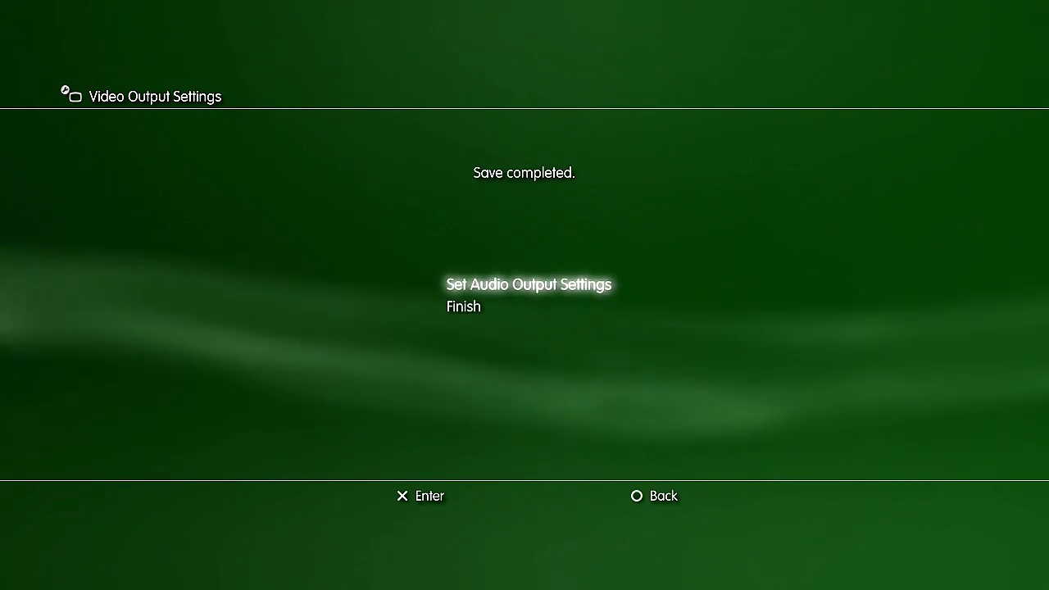
key(Down)
key(Up)
key(Down)
key(Return)
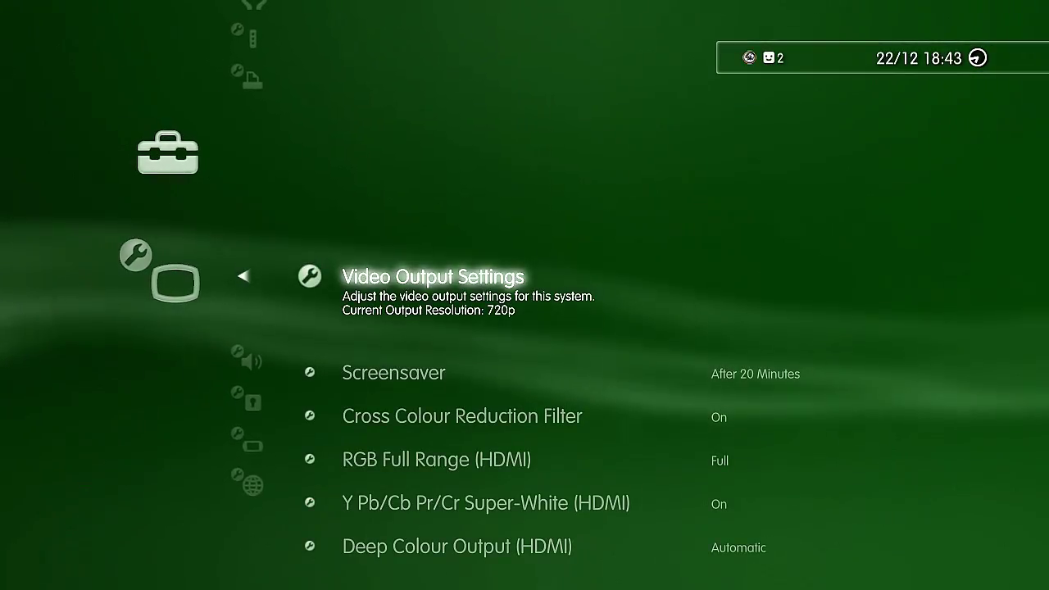
Back out of Display Settings and return to the Friends column
key(Escape)
key(Right)
key(Right)
key(Right)
key(Right)
key(Right)
key(Right)
key(Right)
key(Right)
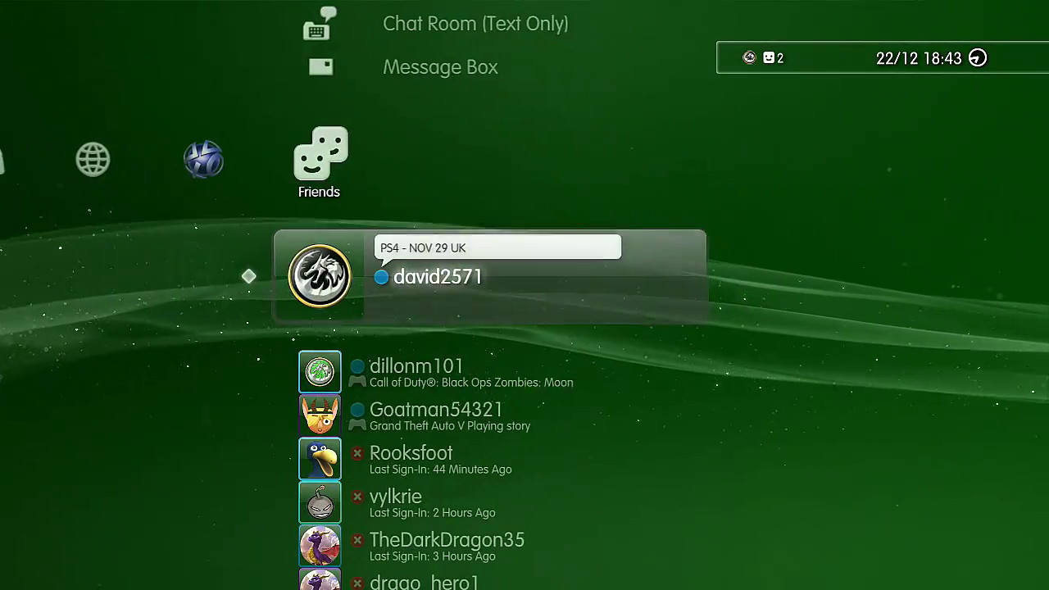
key(Left)
key(Right)
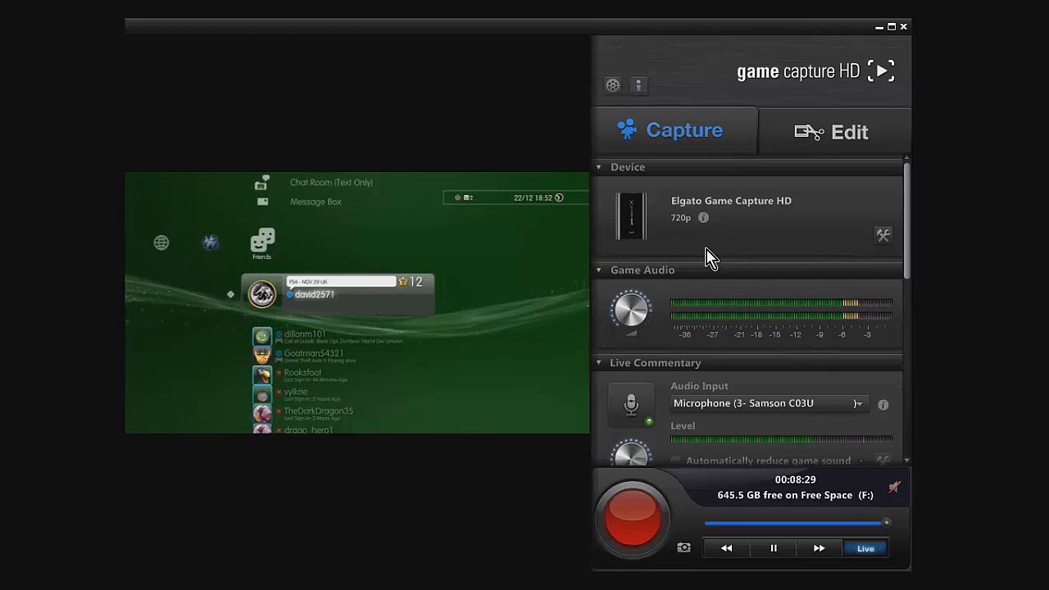
click(884, 236)
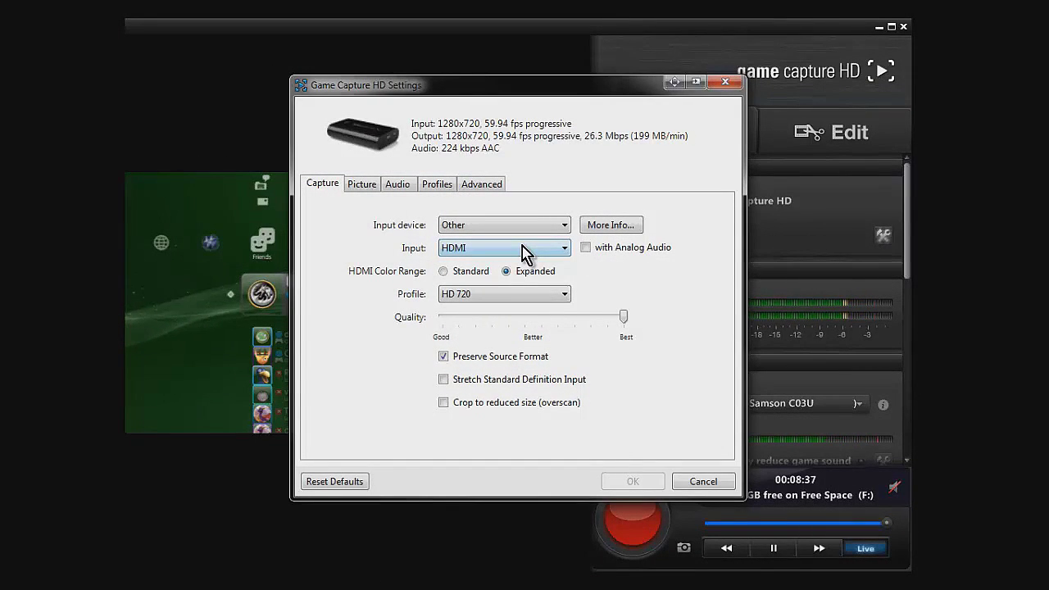
click(468, 297)
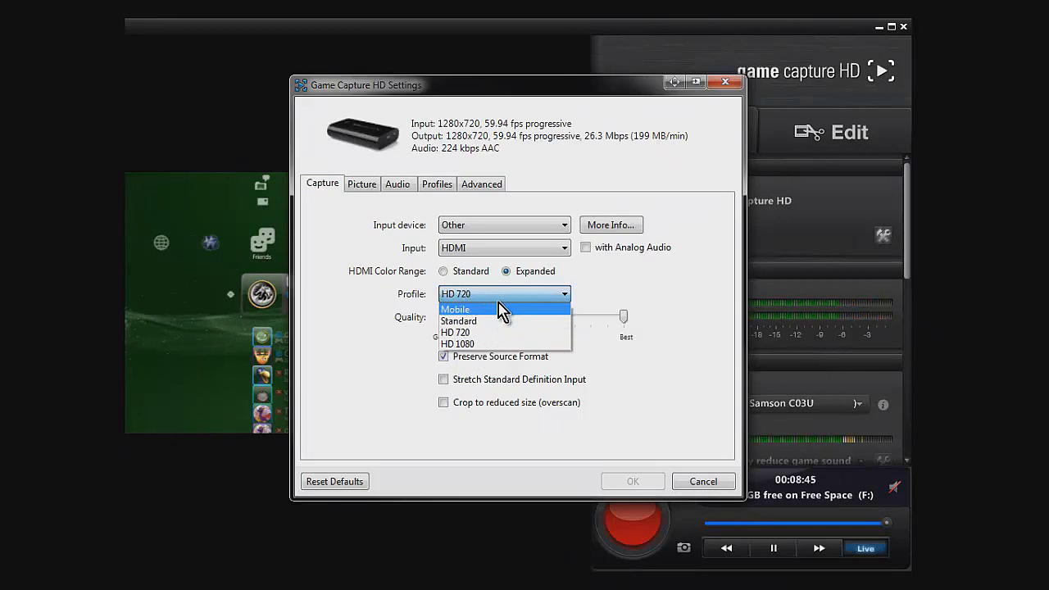
click(502, 331)
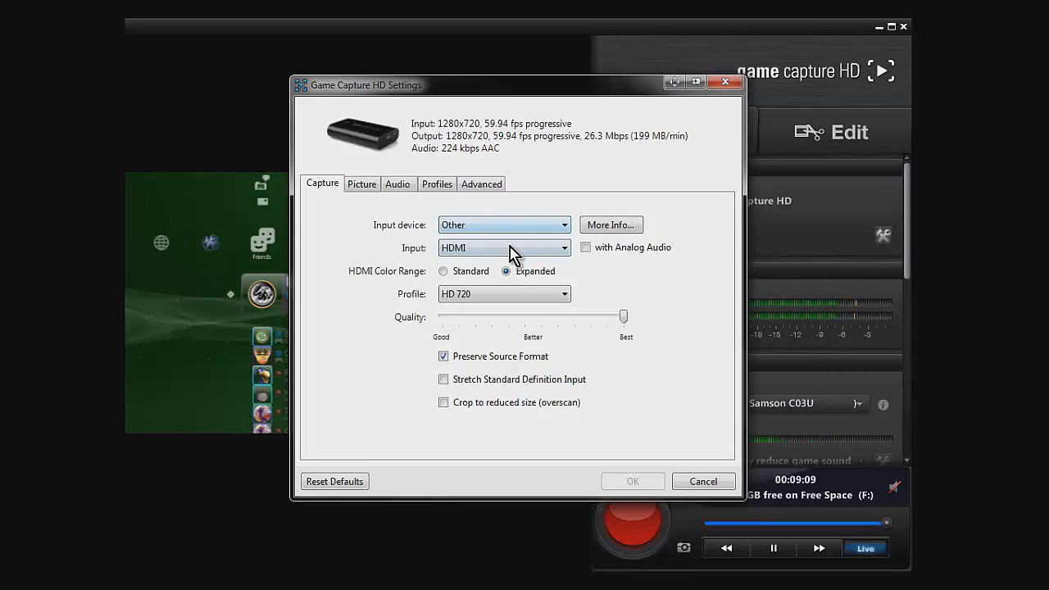
click(692, 483)
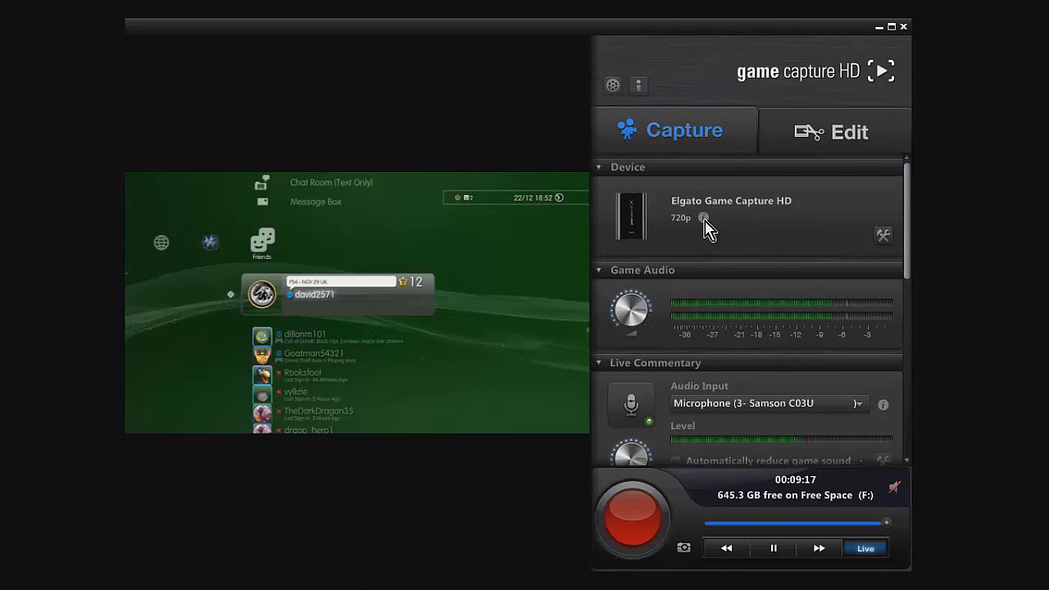
mouse_move(704, 219)
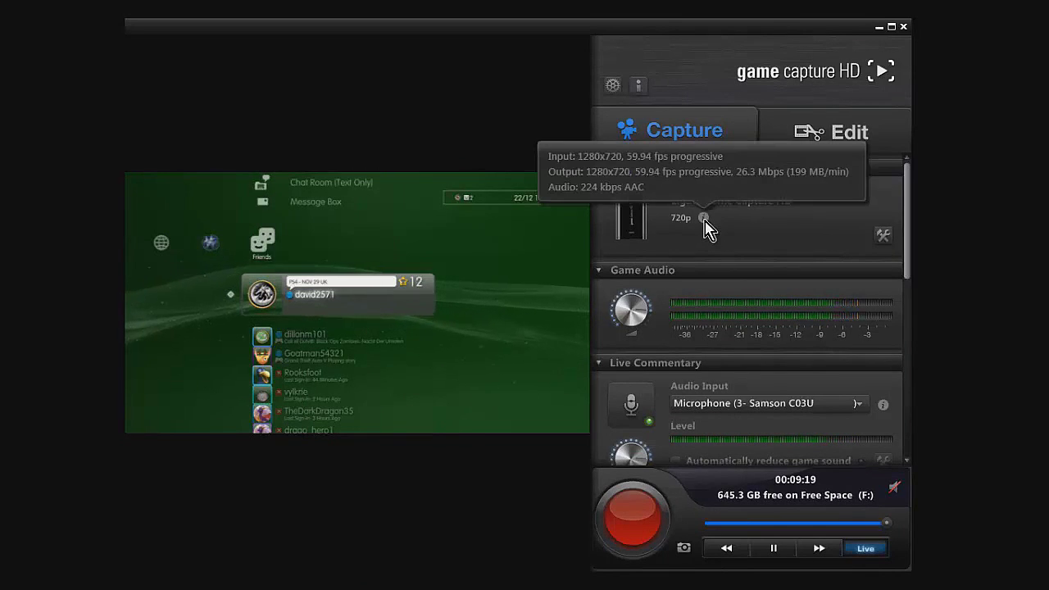